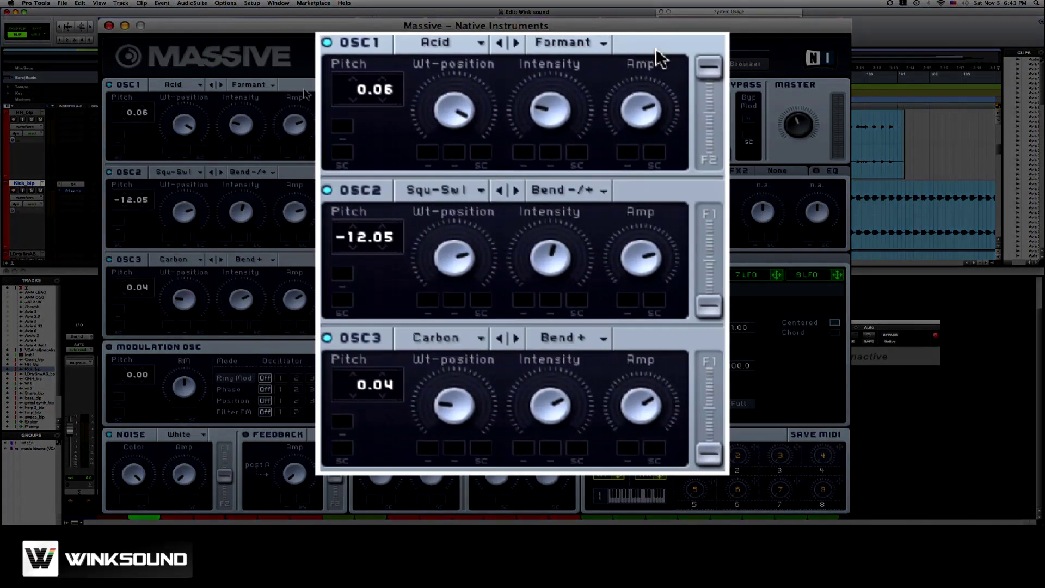
Set Oscillator 1's F1/F2 routing fader to the midpoint between Filter 1 and Filter 2
drag(708, 67, 707, 121)
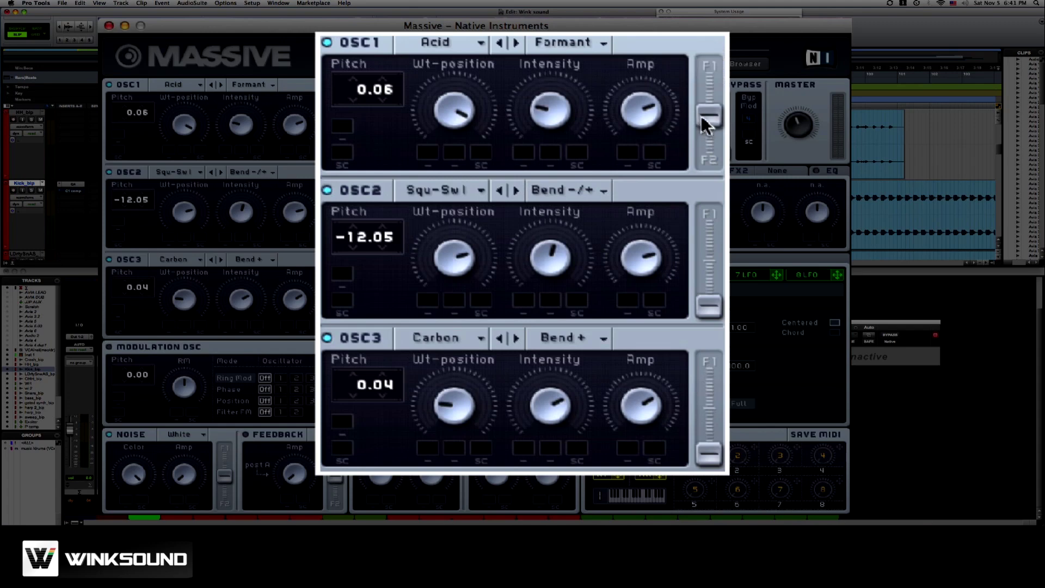
mouse_move(708, 115)
mouse_down()
mouse_move(708, 159)
mouse_move(709, 115)
mouse_up()
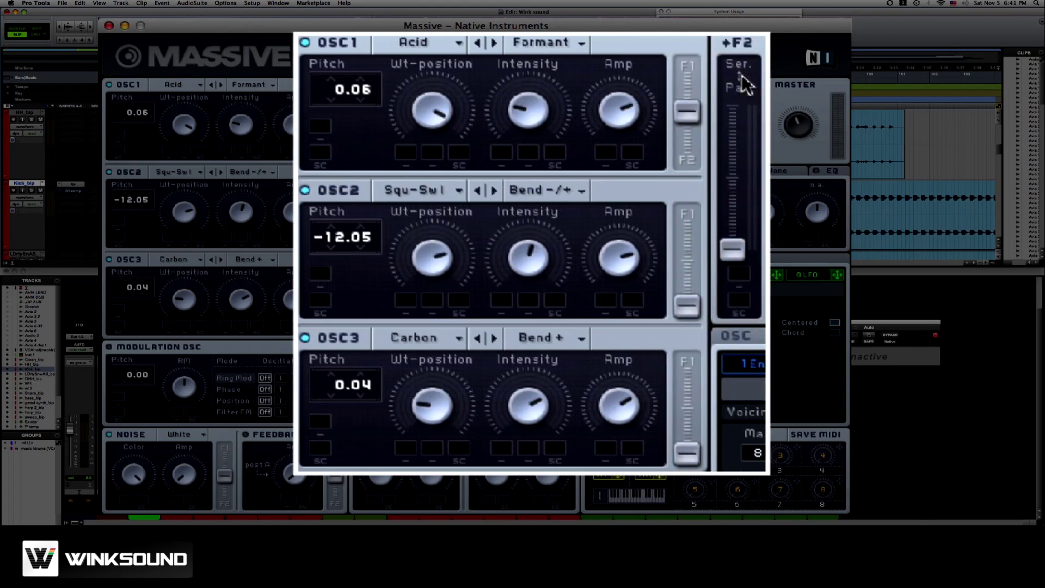
drag(731, 250, 731, 103)
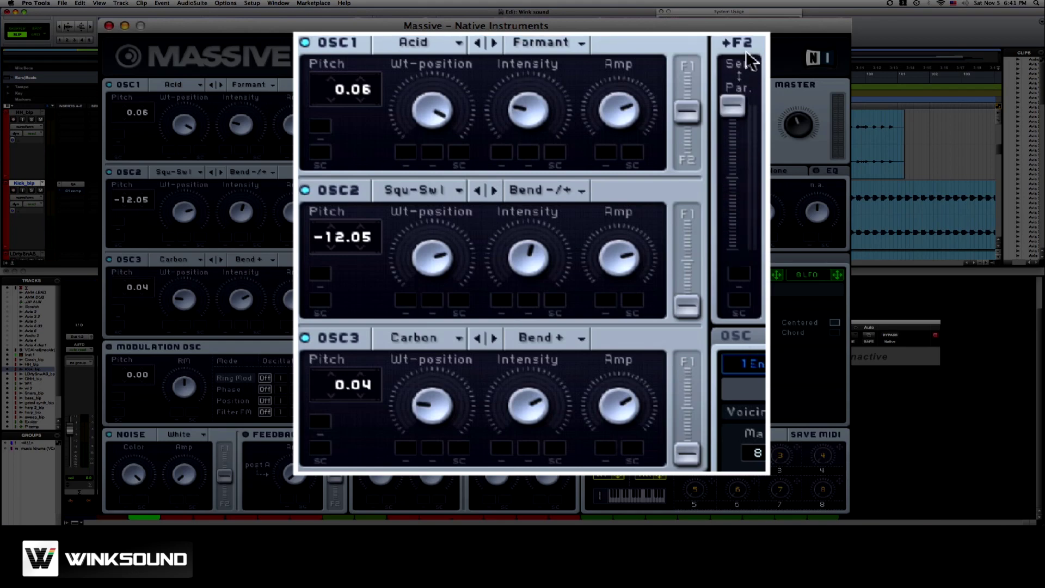
drag(732, 105, 732, 248)
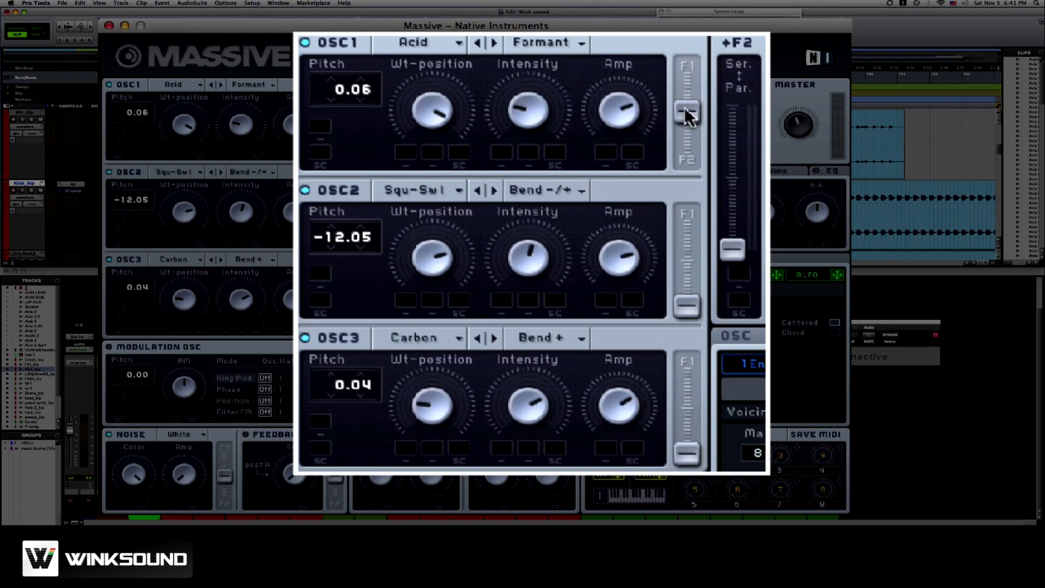
Center the OSC2 and OSC3 F1/F2 routing faders and nudge the serial/parallel blend
drag(687, 307, 687, 263)
drag(687, 454, 687, 413)
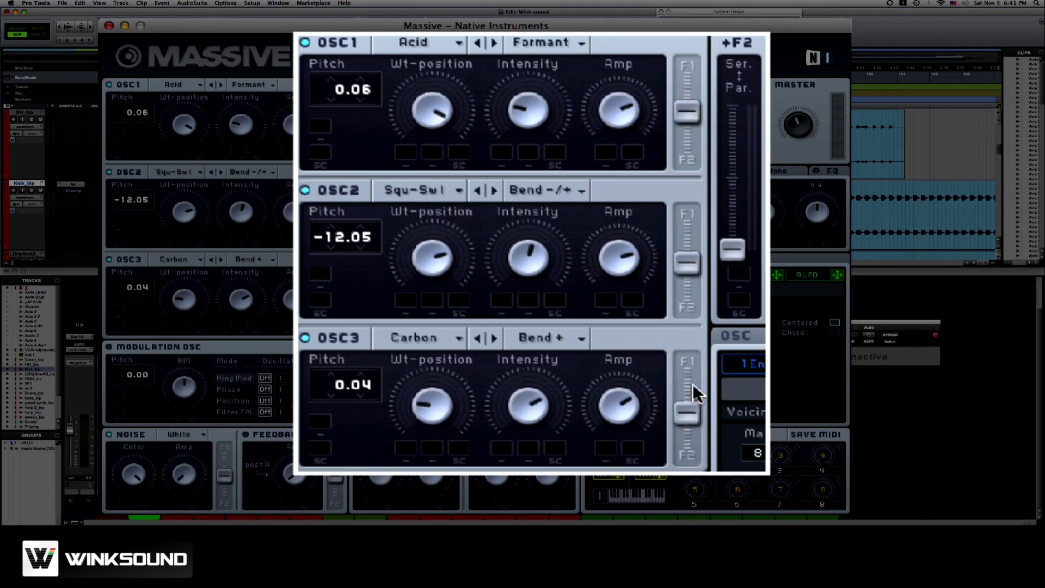
mouse_move(732, 249)
mouse_down()
mouse_move(739, 176)
mouse_move(729, 252)
mouse_up()
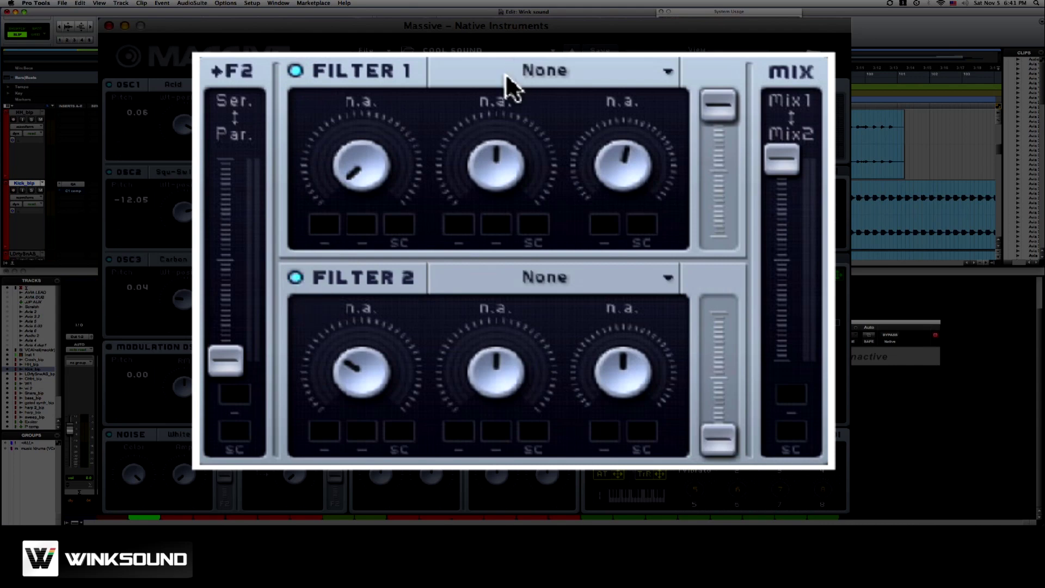
Set Filter 1's type to Scream from the filter type list
click(523, 73)
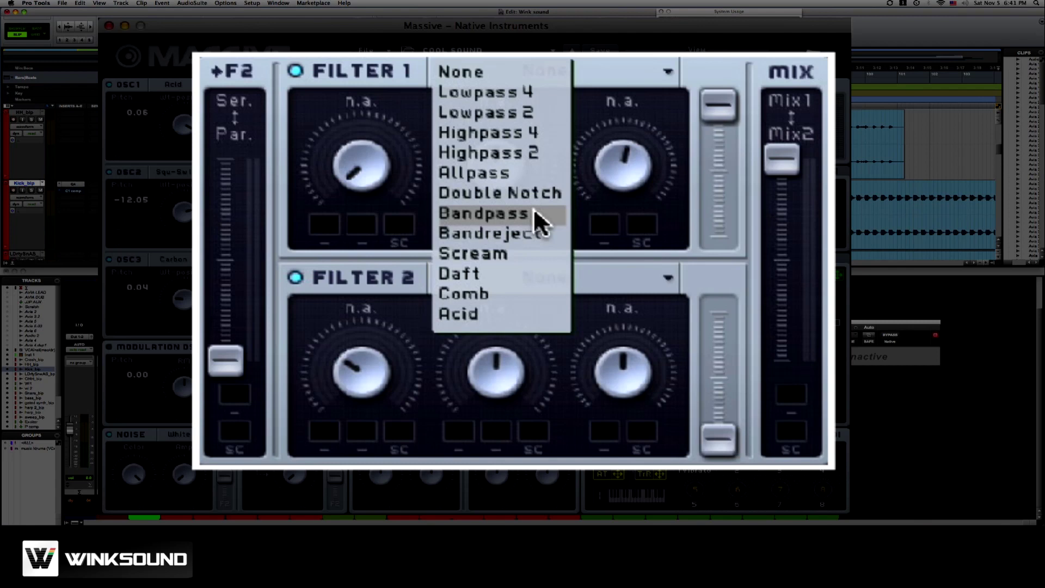
click(520, 251)
Raise Filter 1's Cutoff, adjust Scream and Resonance, and push Filter 2's output fully up
drag(366, 157, 427, 27)
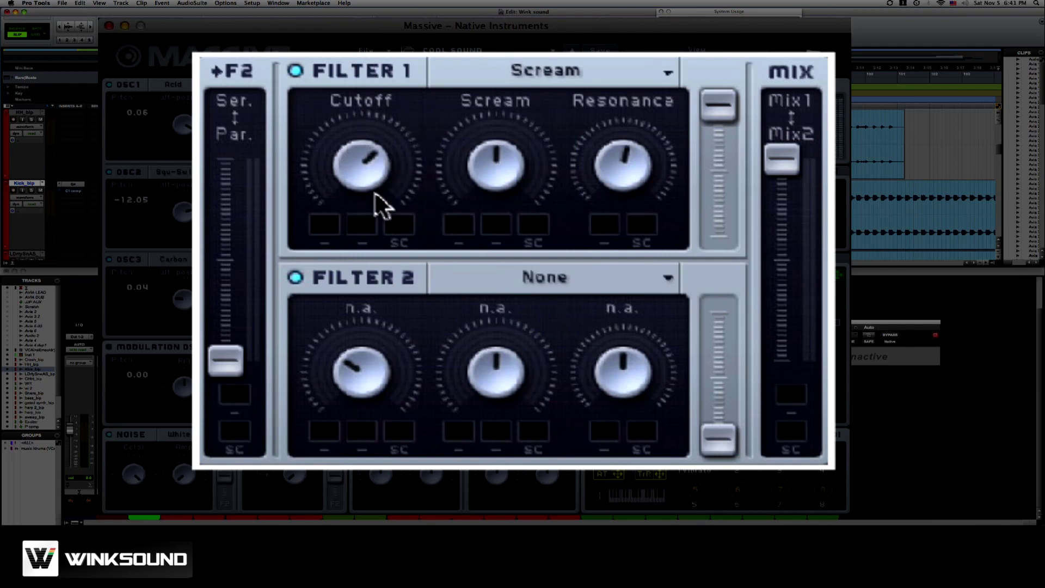
drag(490, 168, 482, 246)
drag(616, 184, 613, 203)
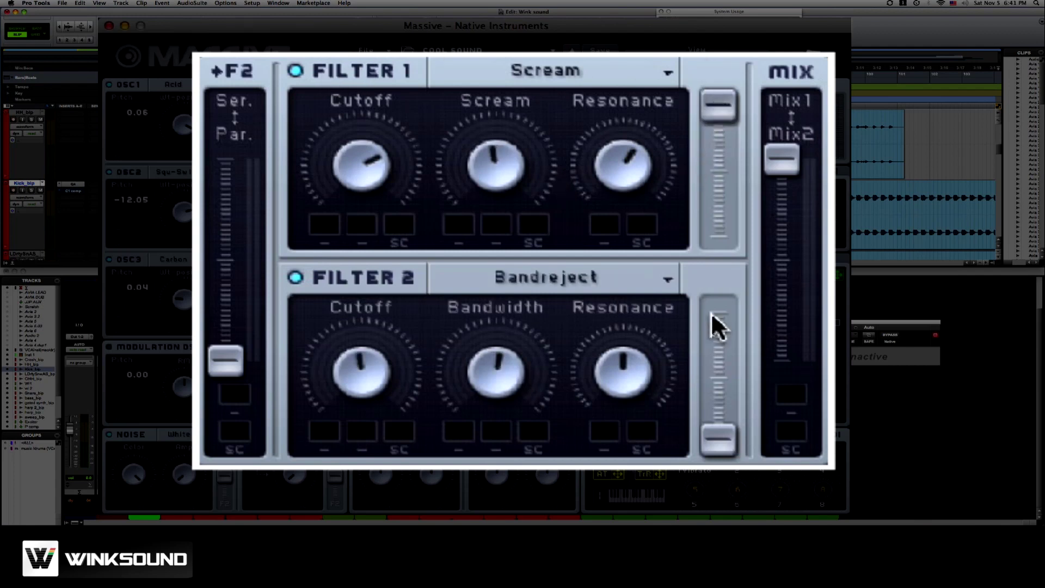
drag(717, 445, 719, 315)
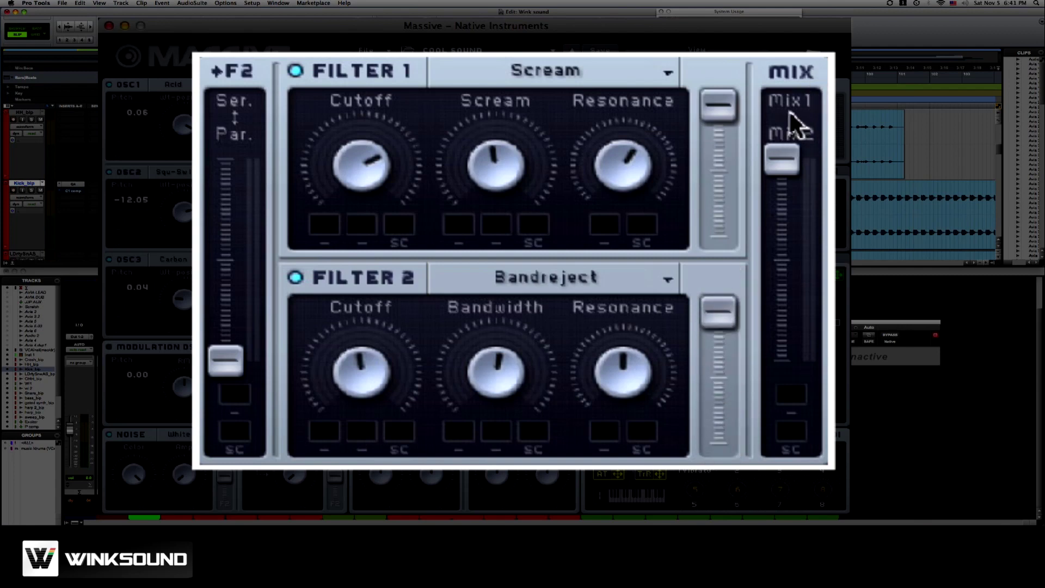
Center the filter MIX fader, change Filter 2's Cutoff, and set Ser./Par. fully serial
drag(782, 159, 782, 360)
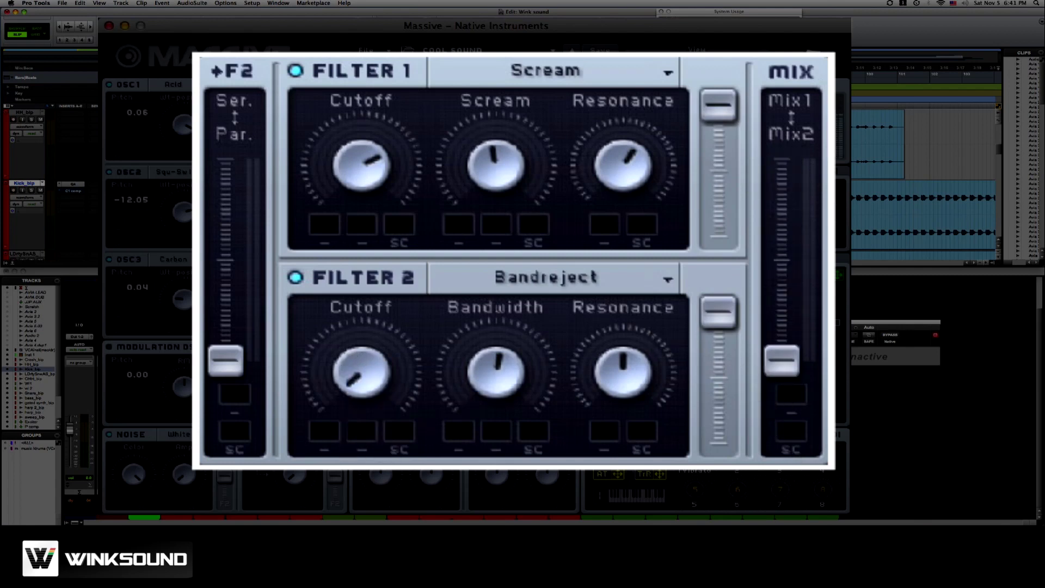
drag(360, 372, 360, 343)
drag(360, 221, 328, 309)
mouse_move(782, 364)
mouse_down()
mouse_move(782, 164)
mouse_move(776, 241)
mouse_up()
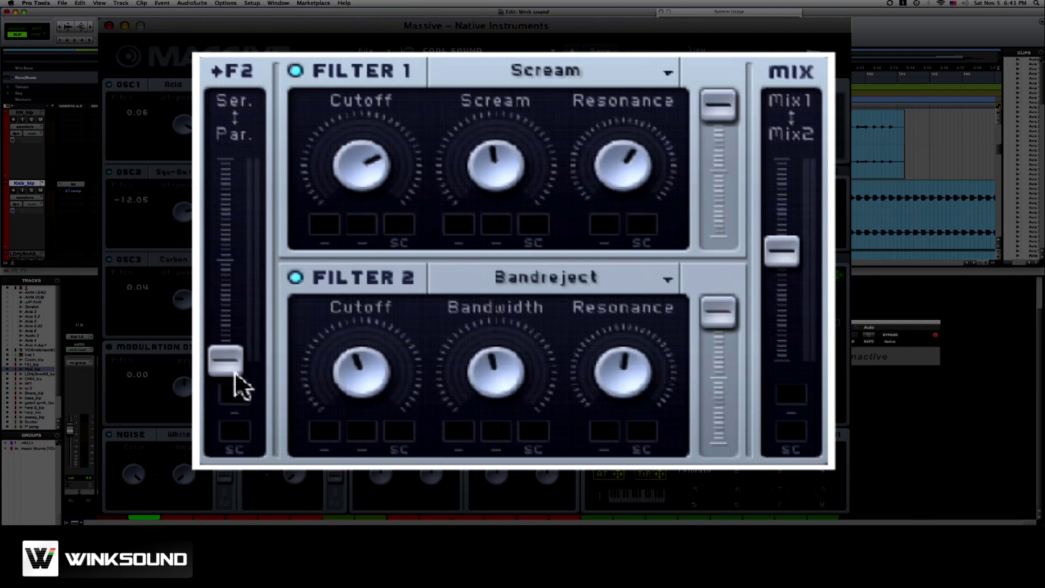
mouse_move(227, 361)
mouse_down()
mouse_move(237, 347)
mouse_move(233, 163)
mouse_up()
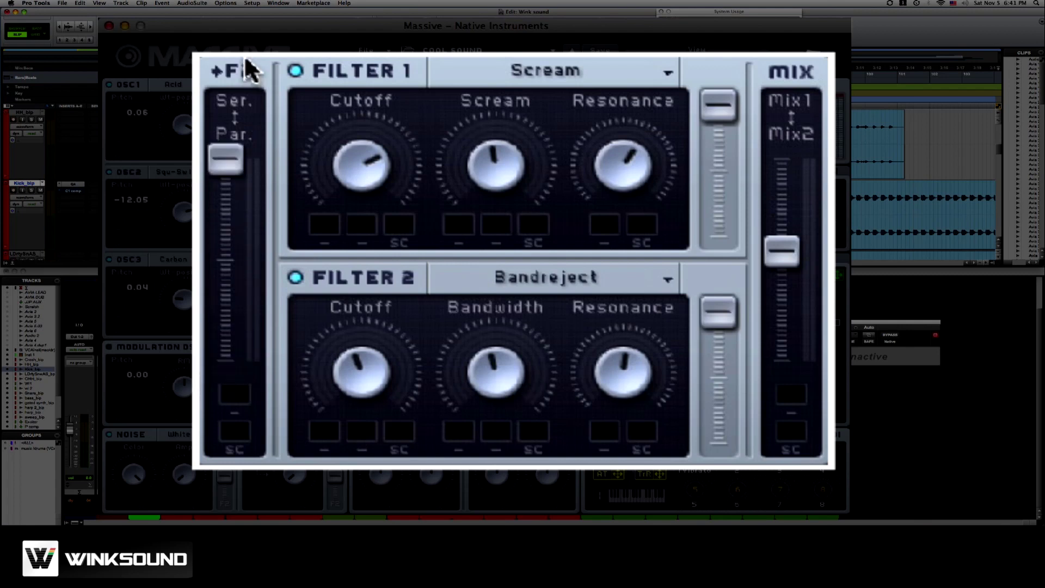